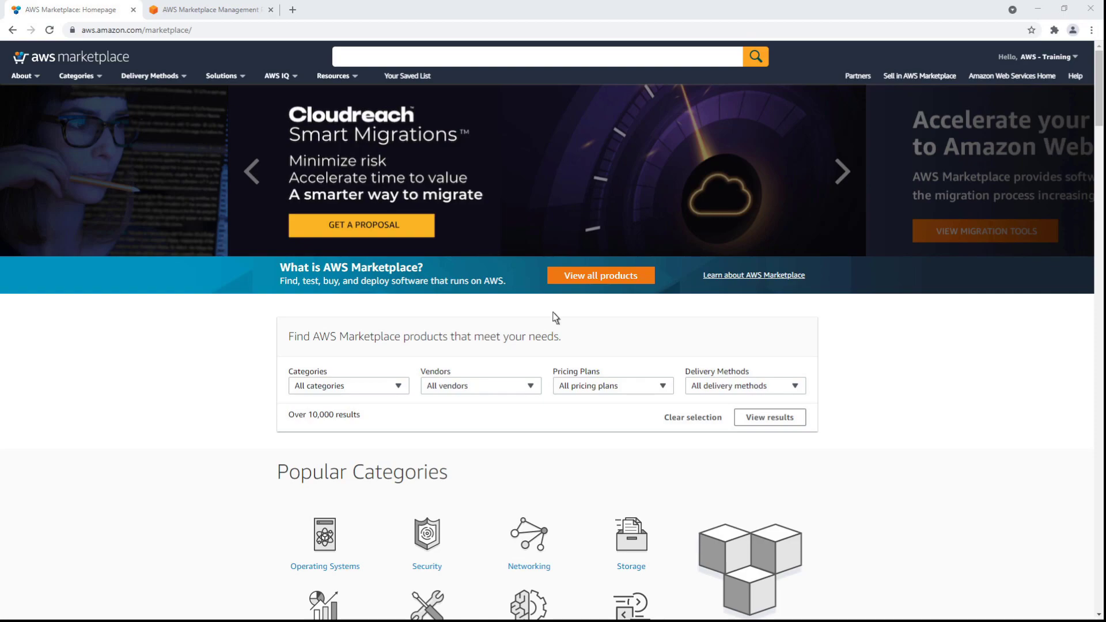
# - In the seller Management Portal, start a new private offer and choose Product 1
pyautogui.click(257, 17)
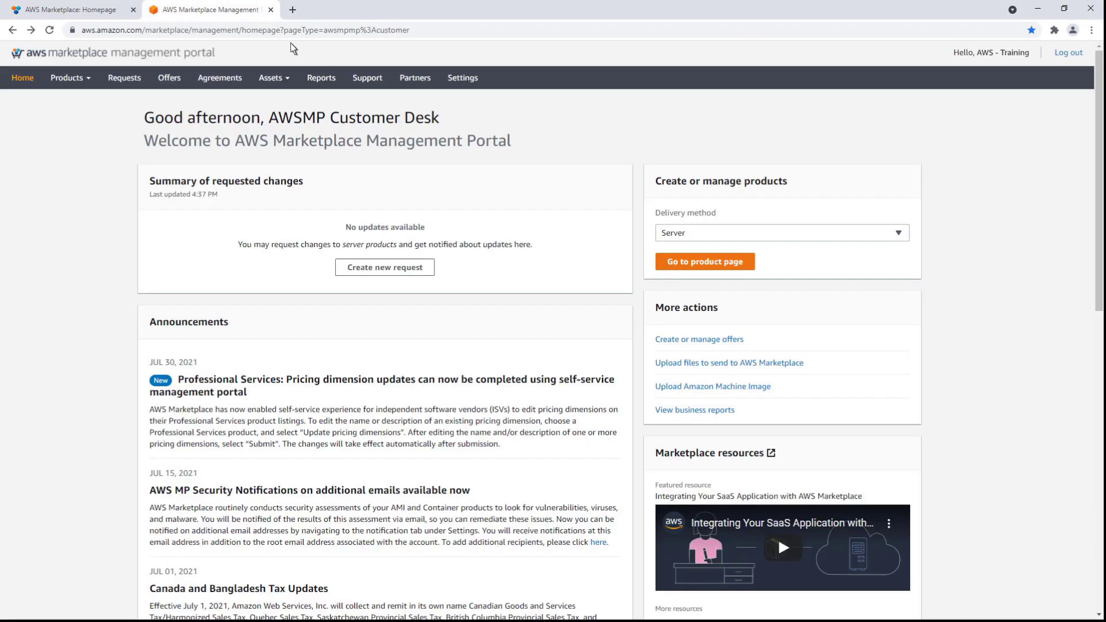
pyautogui.click(659, 341)
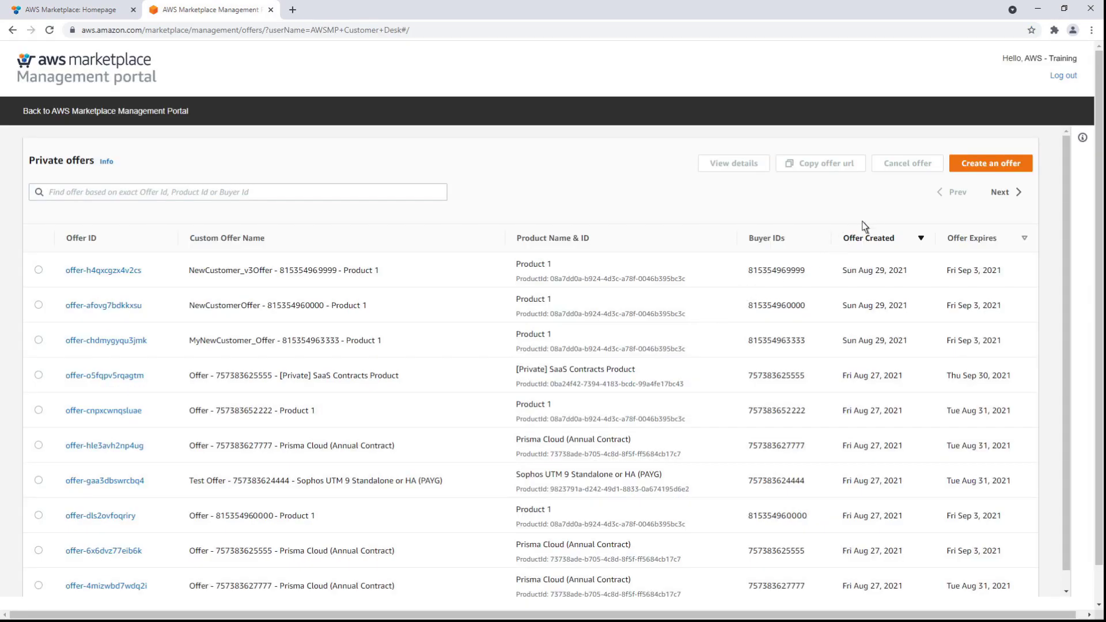
pyautogui.click(957, 164)
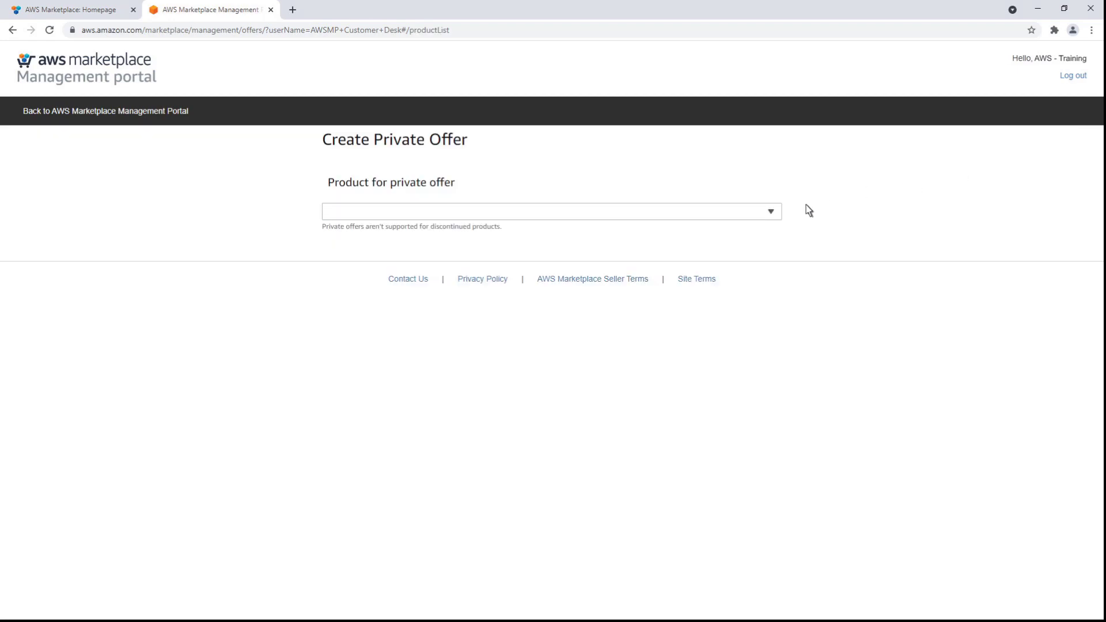
pyautogui.click(771, 217)
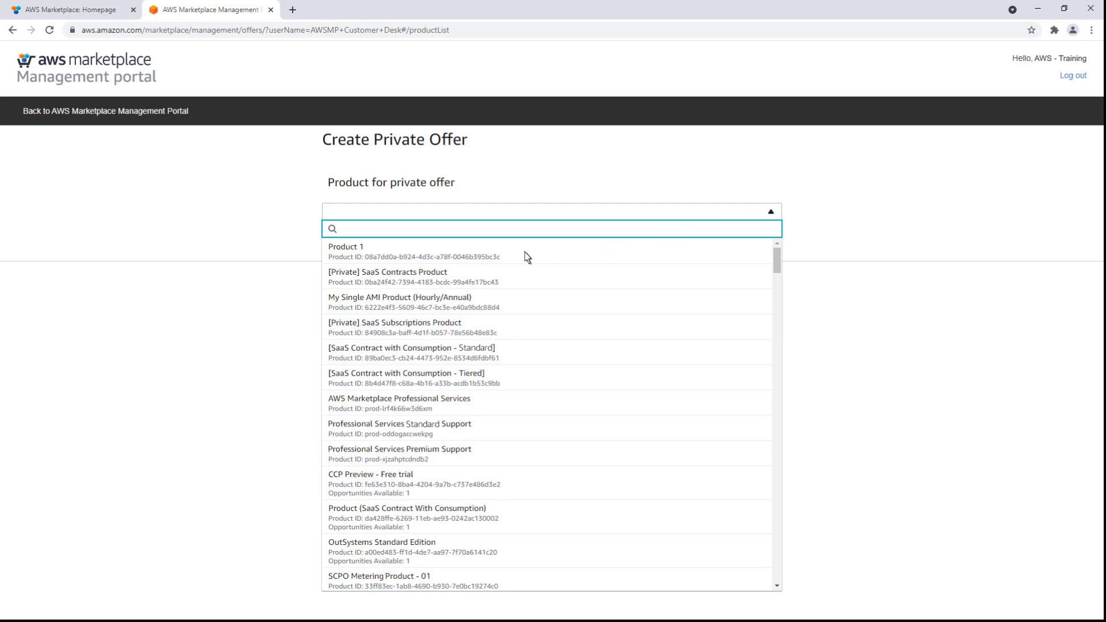
pyautogui.click(505, 259)
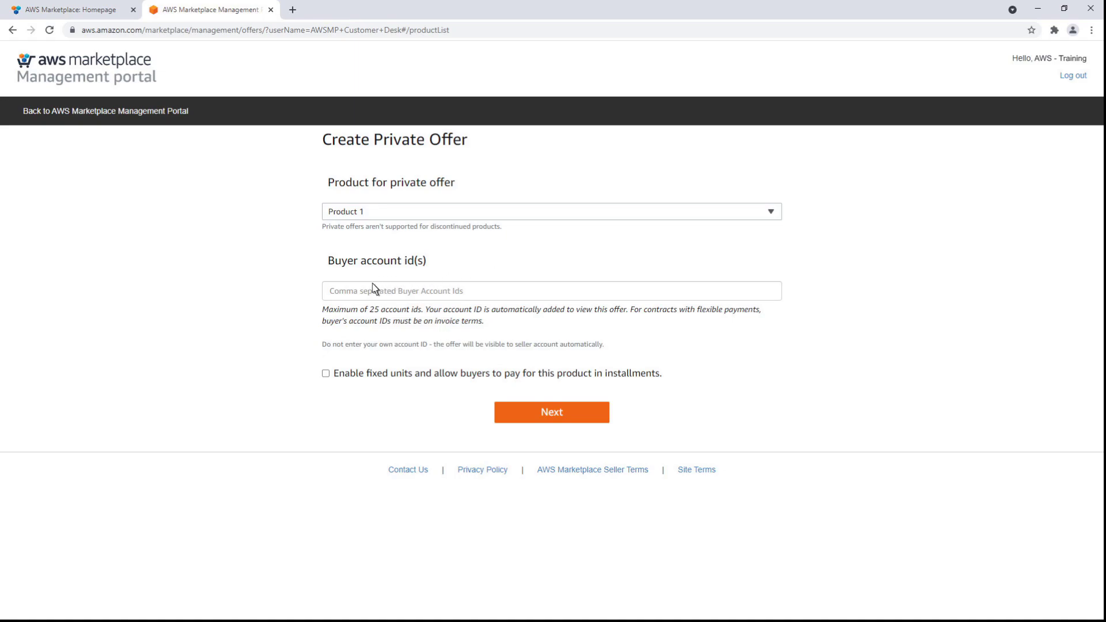
# - Paste the buyer's account ID as the offer recipient and continue to the offer details
pyautogui.click(334, 295)
pyautogui.hotkey('ctrl', 'v')
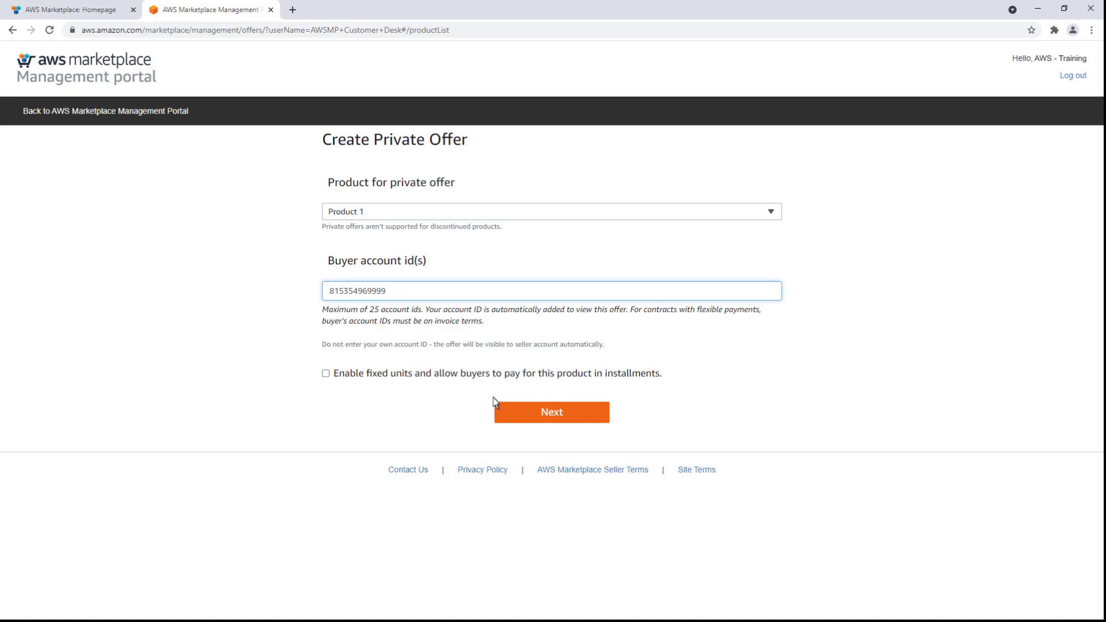
pyautogui.click(522, 418)
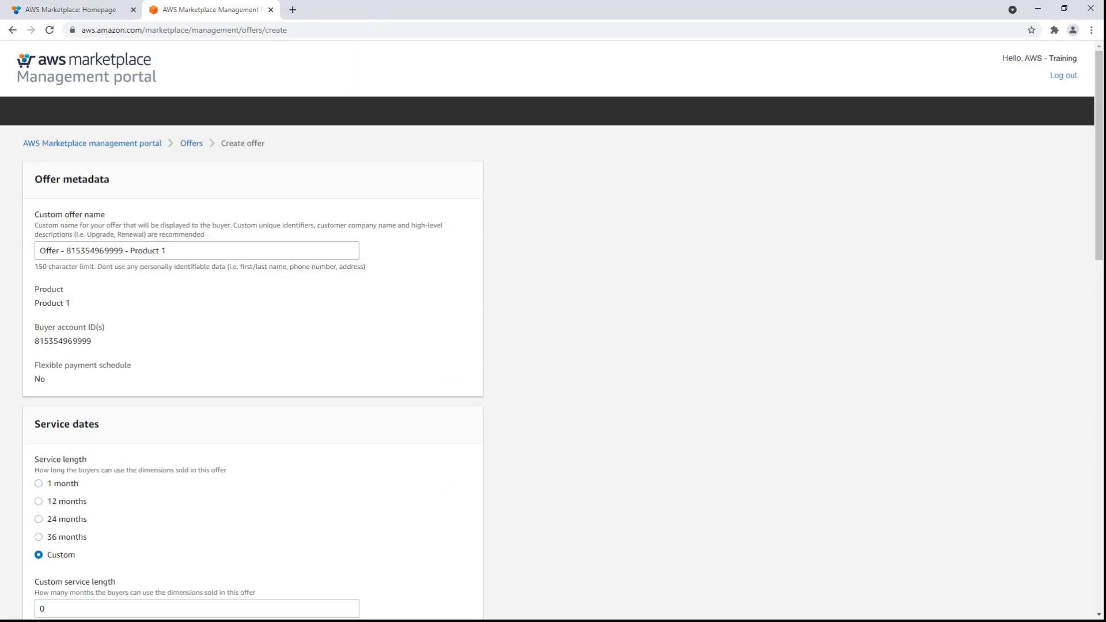
# - Rename the custom offer to start with 'TESTOffer' and choose a 12-month service length
pyautogui.tripleClick(47, 253)
pyautogui.write('TESTOffer...')
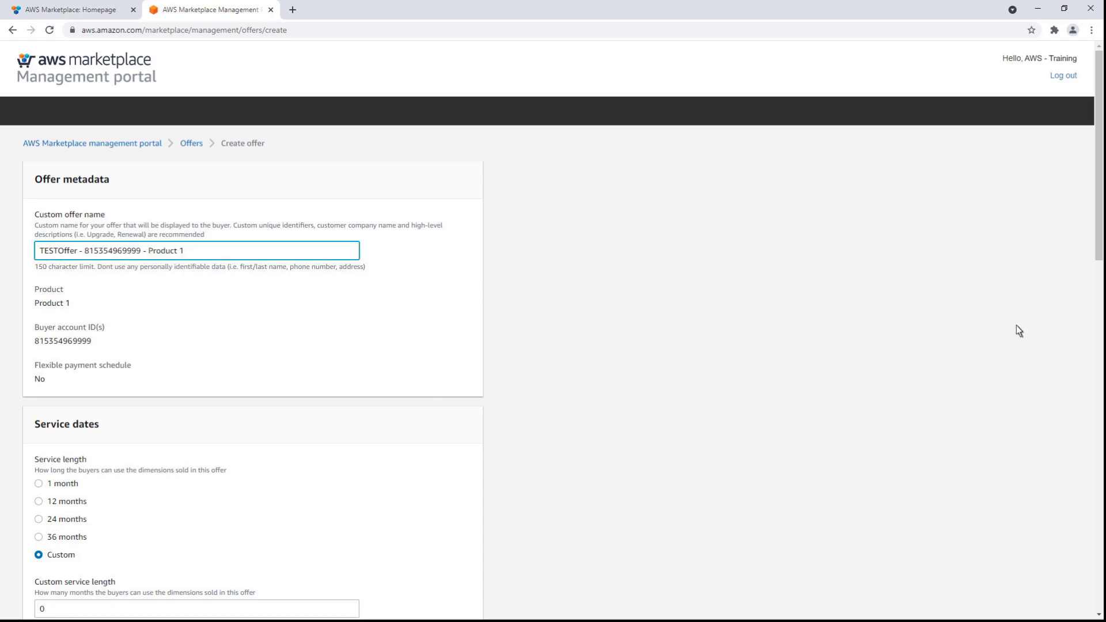
pyautogui.scroll(-3, 1094, 337)
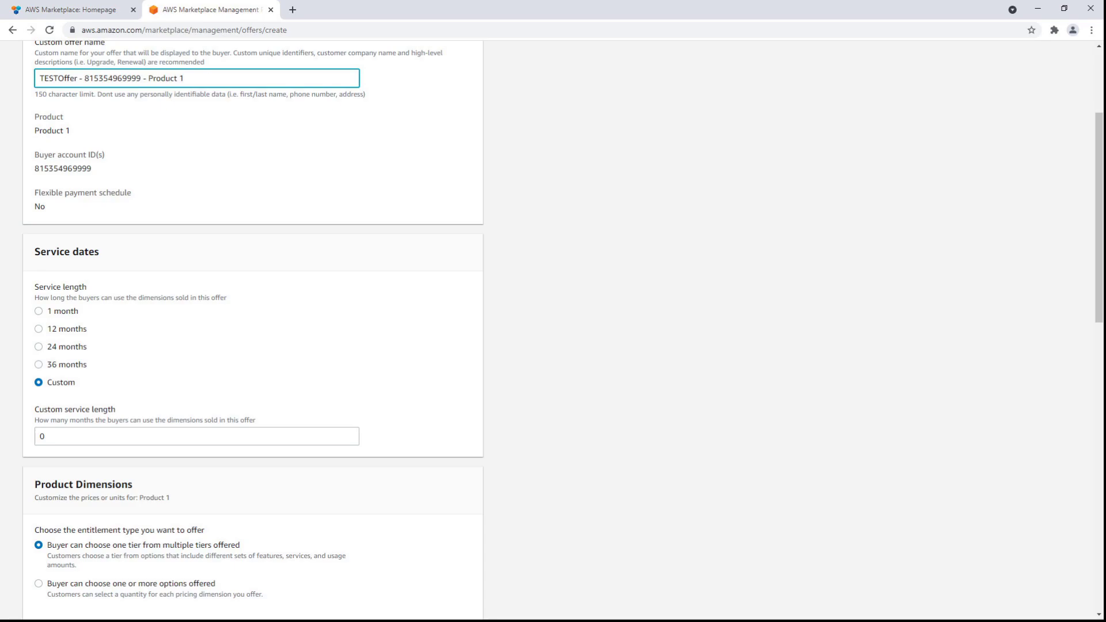
pyautogui.click(49, 333)
pyautogui.scroll(-1, 1067, 415)
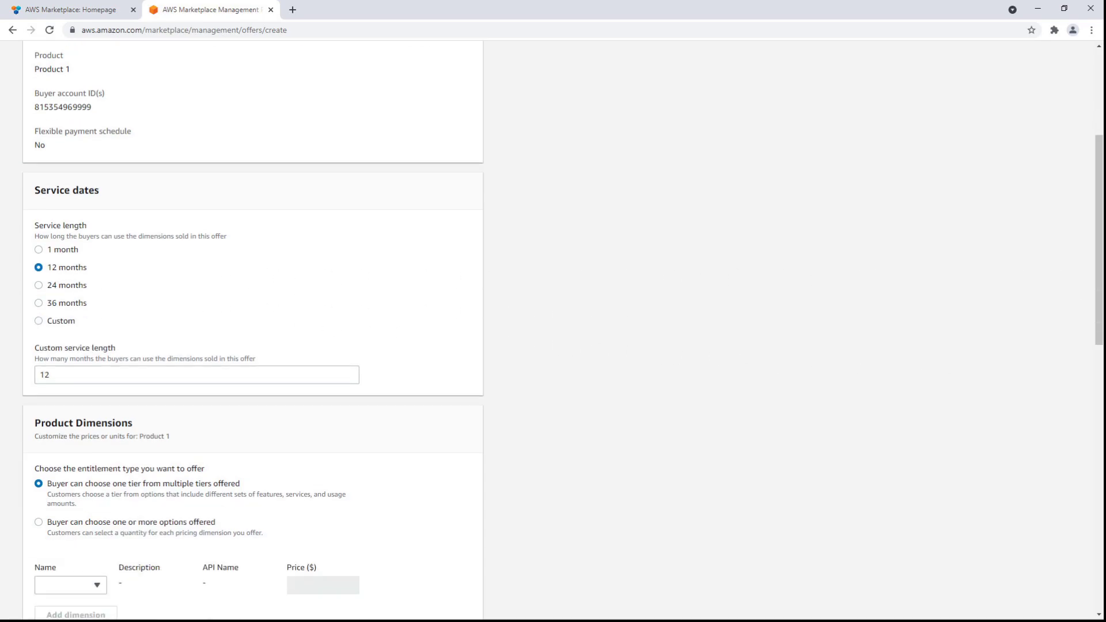
pyautogui.scroll(-3, 252, 331)
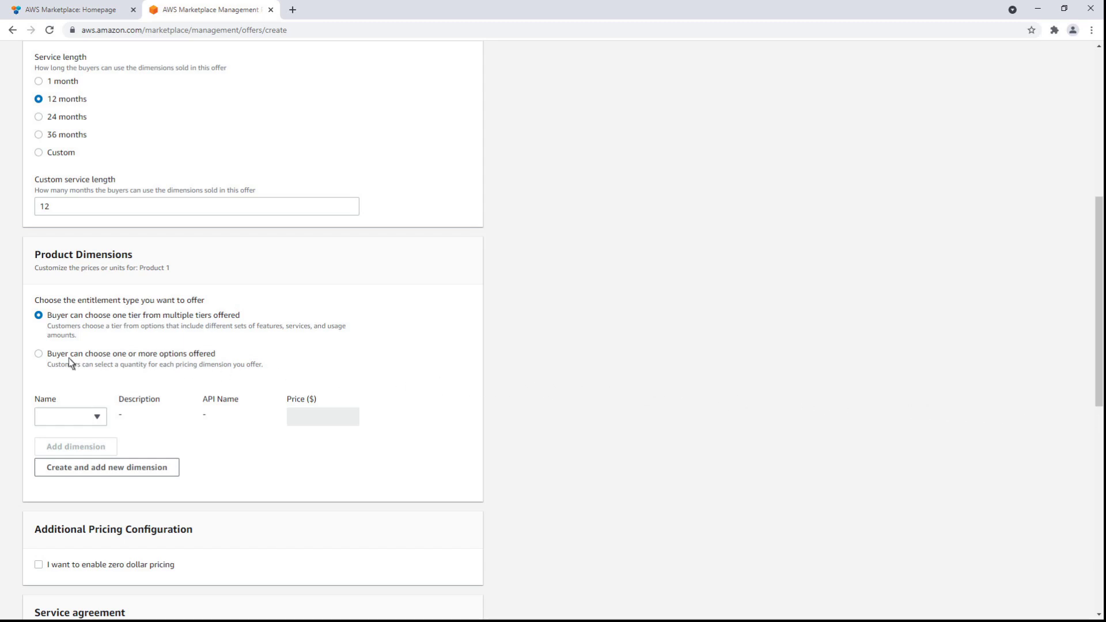
# - Let buyers choose one or more options and add Dim1 at a price of $1000
pyautogui.click(39, 354)
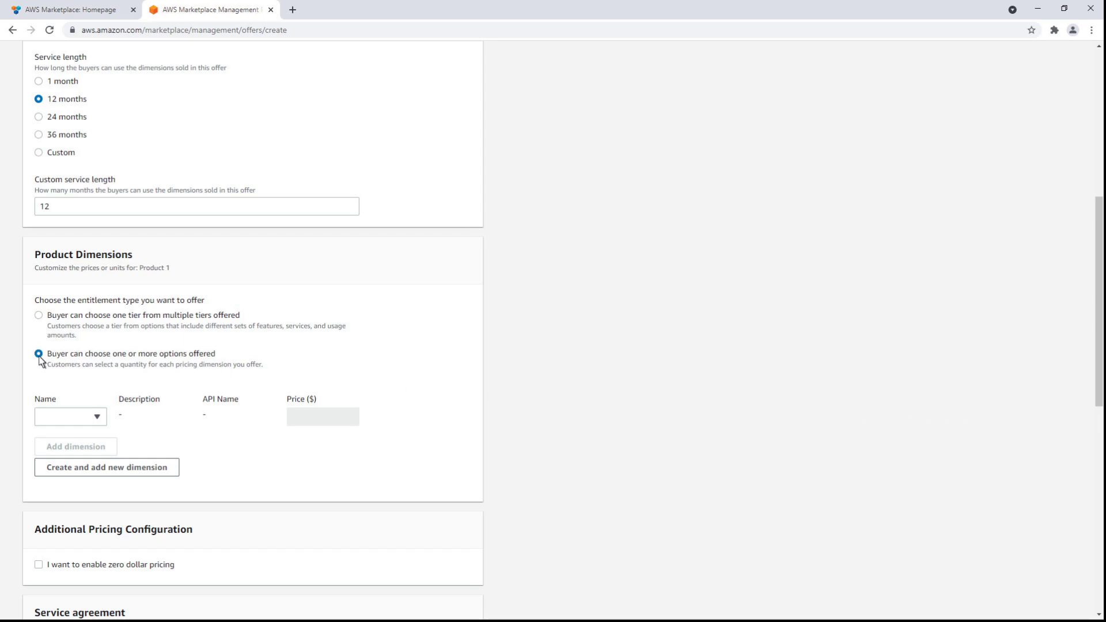
pyautogui.click(96, 417)
pyautogui.click(49, 435)
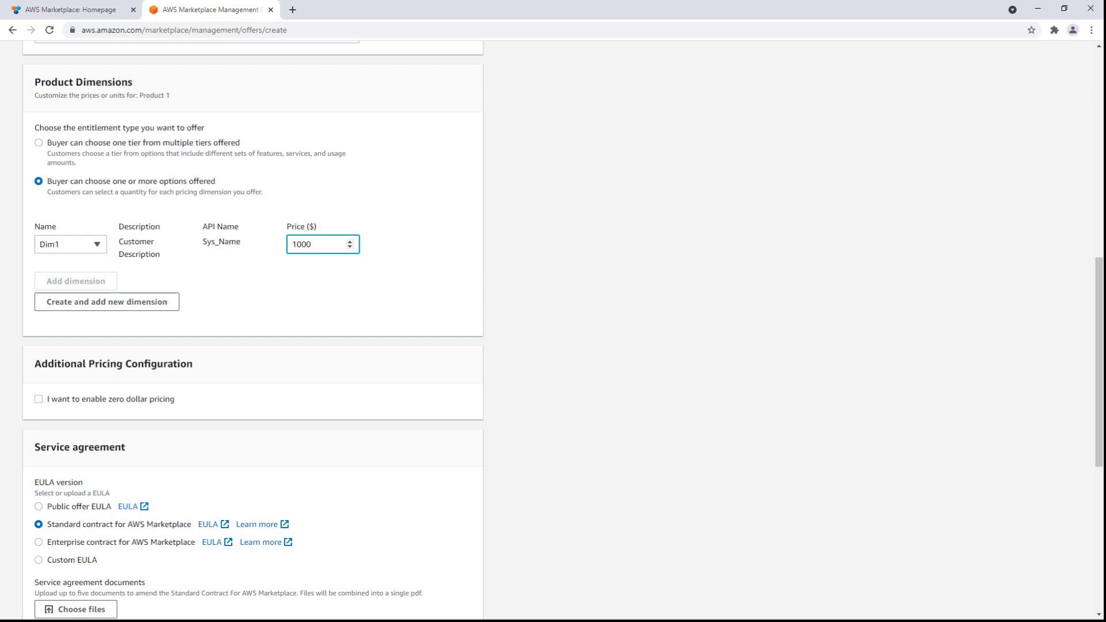
pyautogui.click(1099, 538)
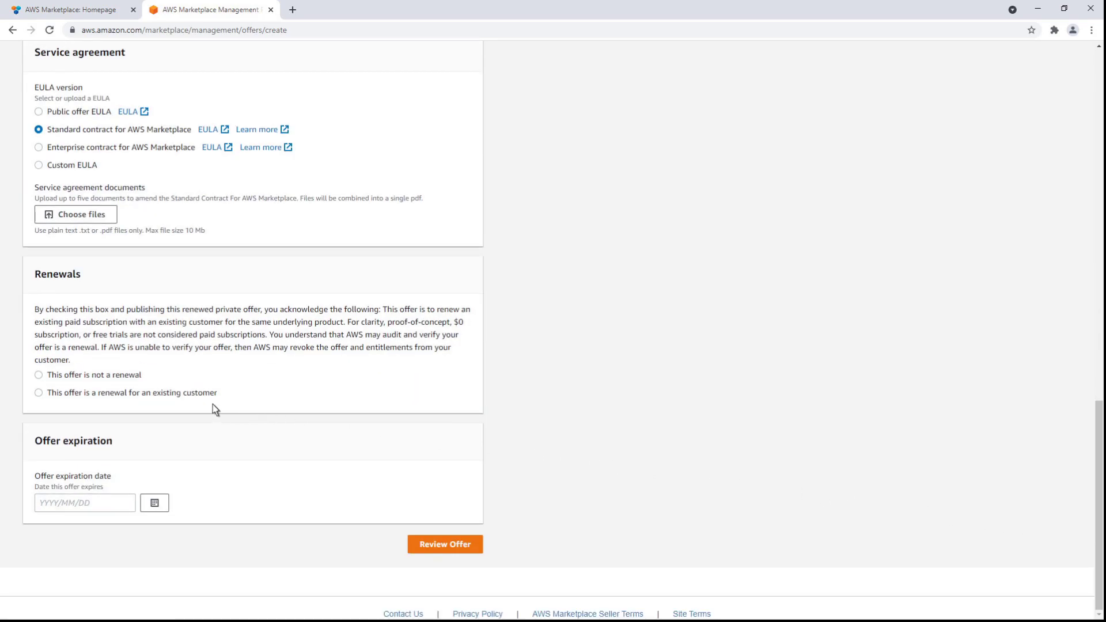
# - Mark the offer as not a renewal and set it to expire on 2021/09/03
pyautogui.click(39, 375)
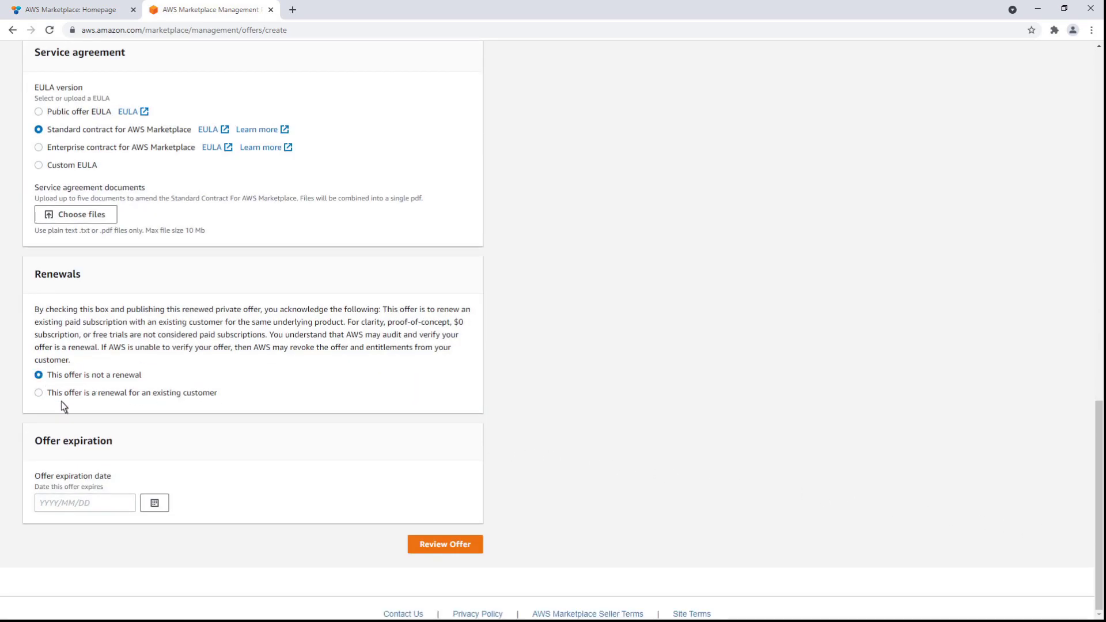
pyautogui.click(154, 503)
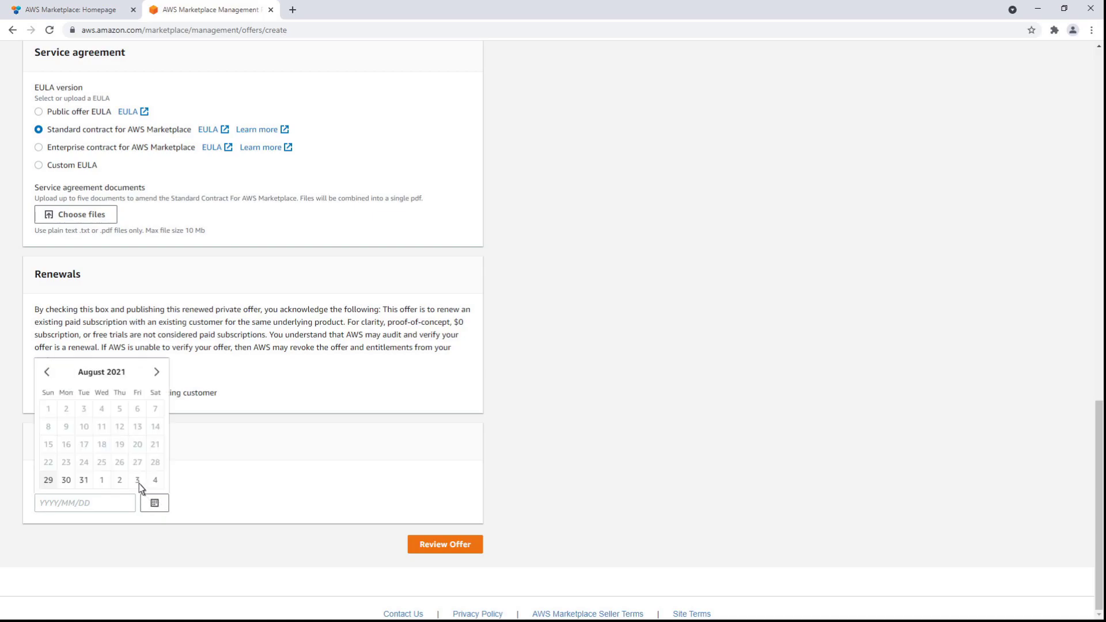
pyautogui.click(137, 480)
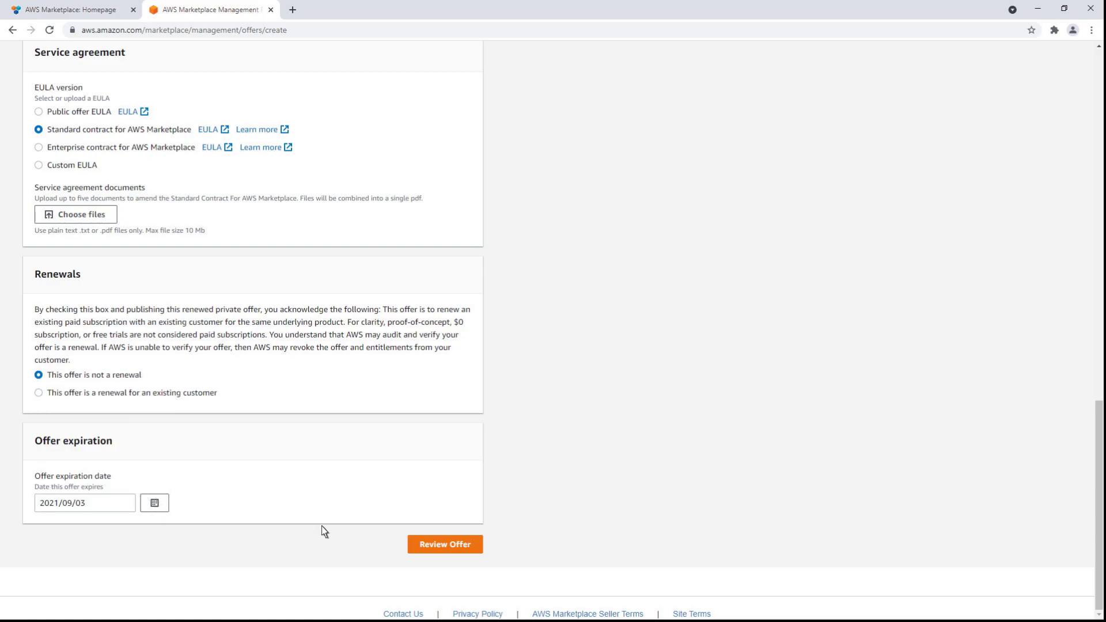
# - Review and create the Product 1 private offer, then view the new offer's details
pyautogui.click(415, 547)
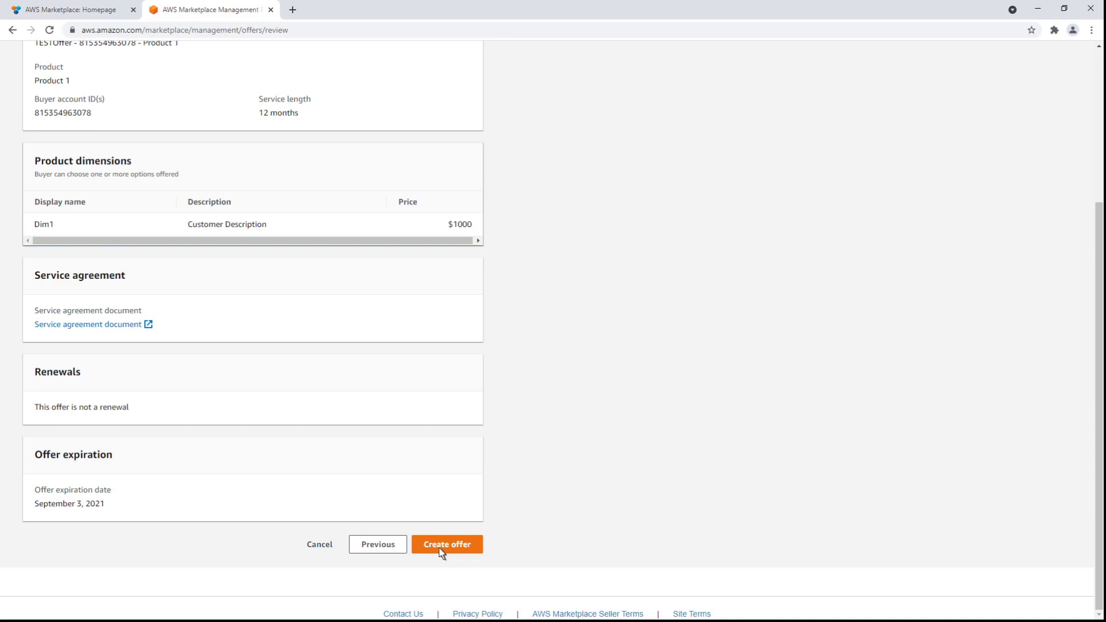
pyautogui.click(474, 548)
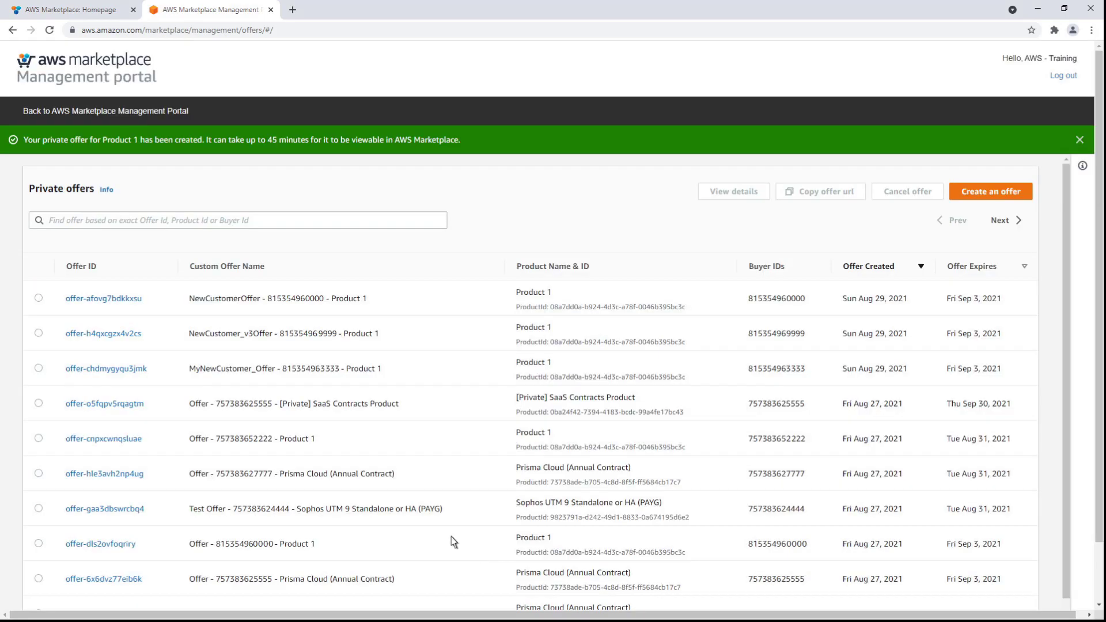
pyautogui.click(39, 333)
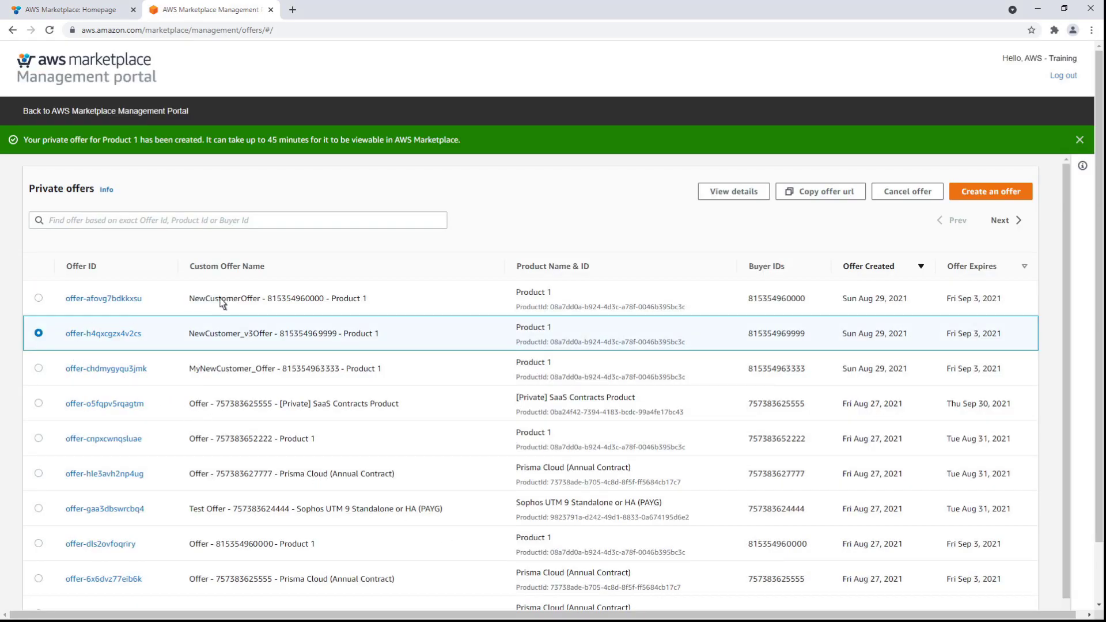
pyautogui.click(731, 196)
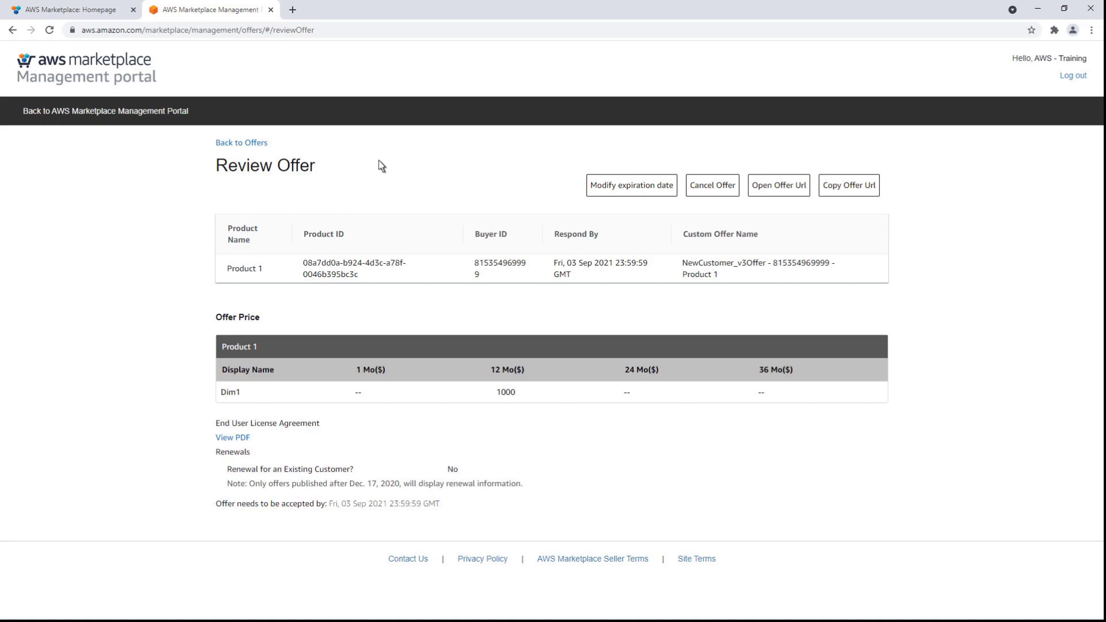
# - Copy the new Product 1 offer's URL from the offers list for the buyer
pyautogui.click(242, 151)
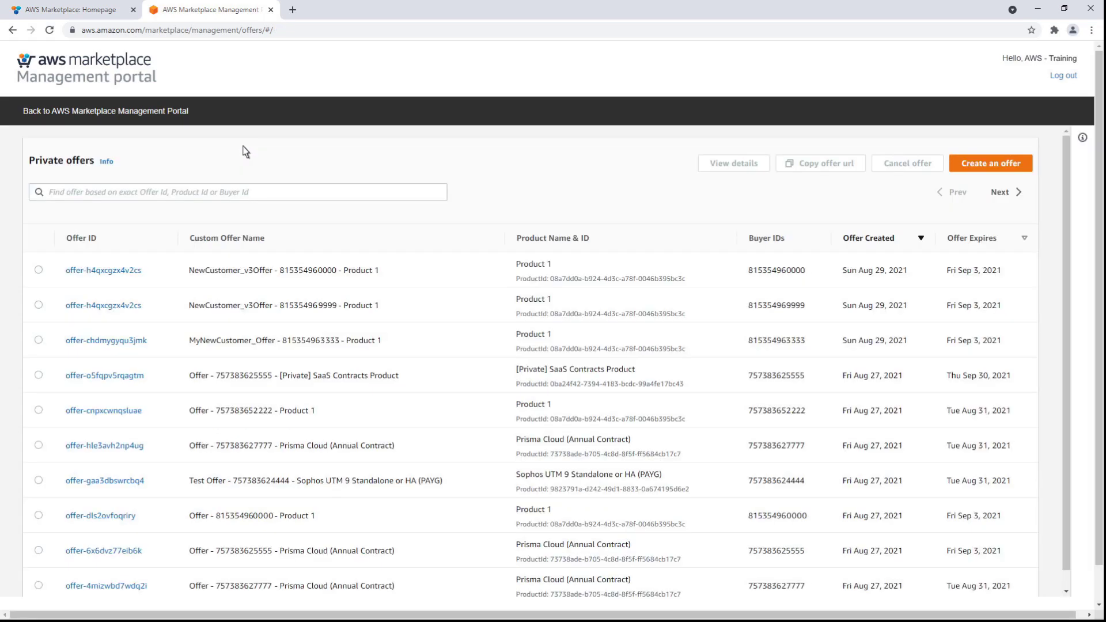
pyautogui.click(38, 305)
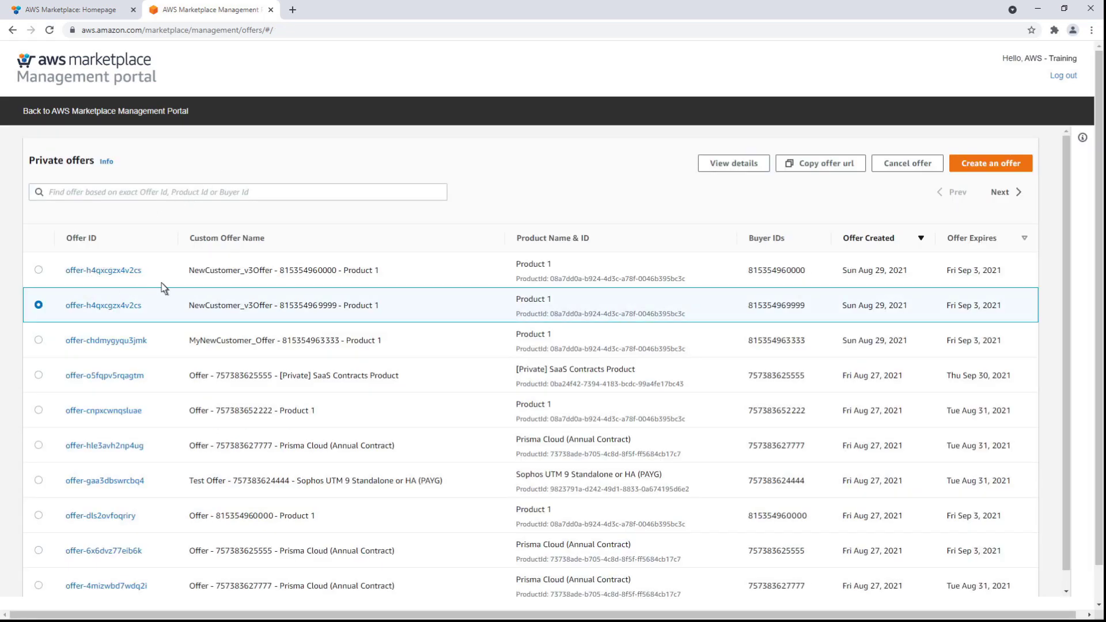
pyautogui.click(792, 166)
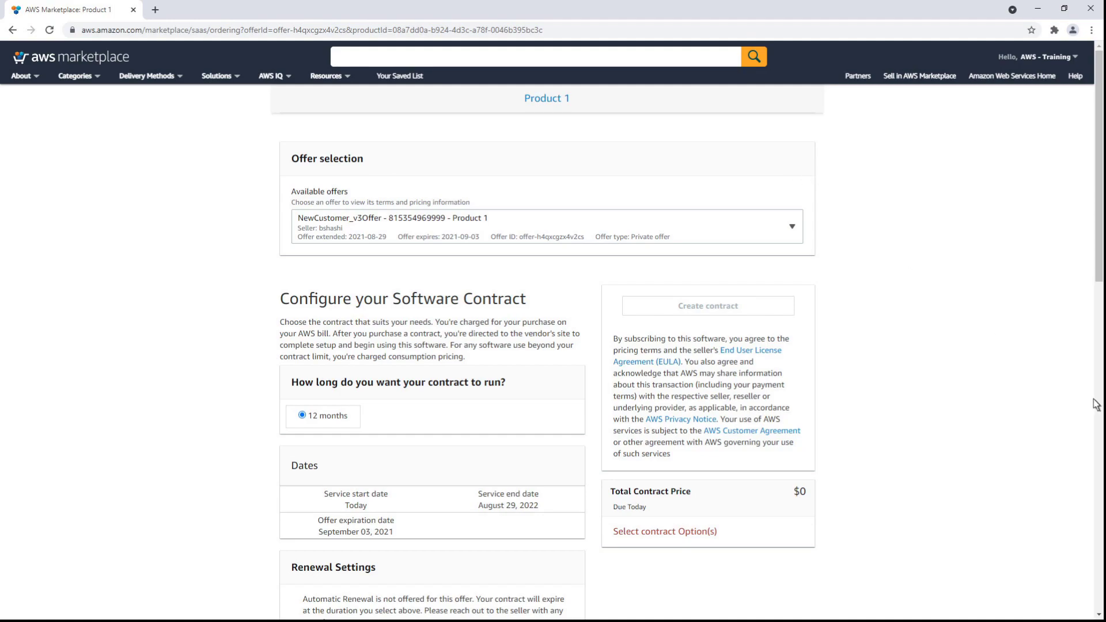
# - Set the Dim1 quantity to 10 units, bringing the contract total to $10000.00
pyautogui.scroll(-5, 1096, 404)
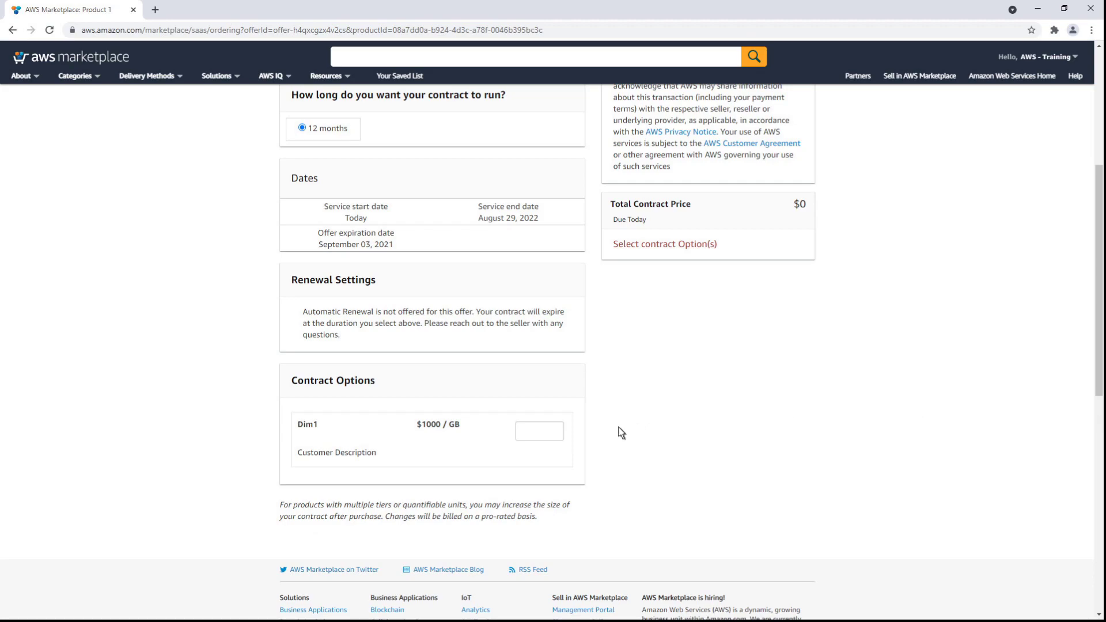
pyautogui.click(552, 430)
pyautogui.write('10')
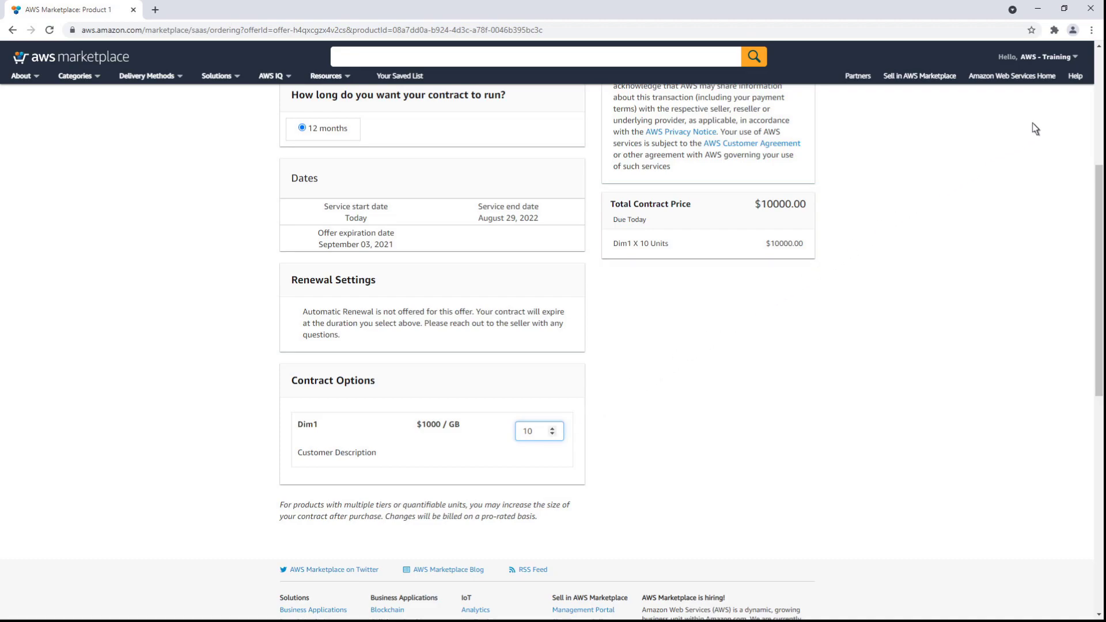
pyautogui.scroll(4, 1097, 92)
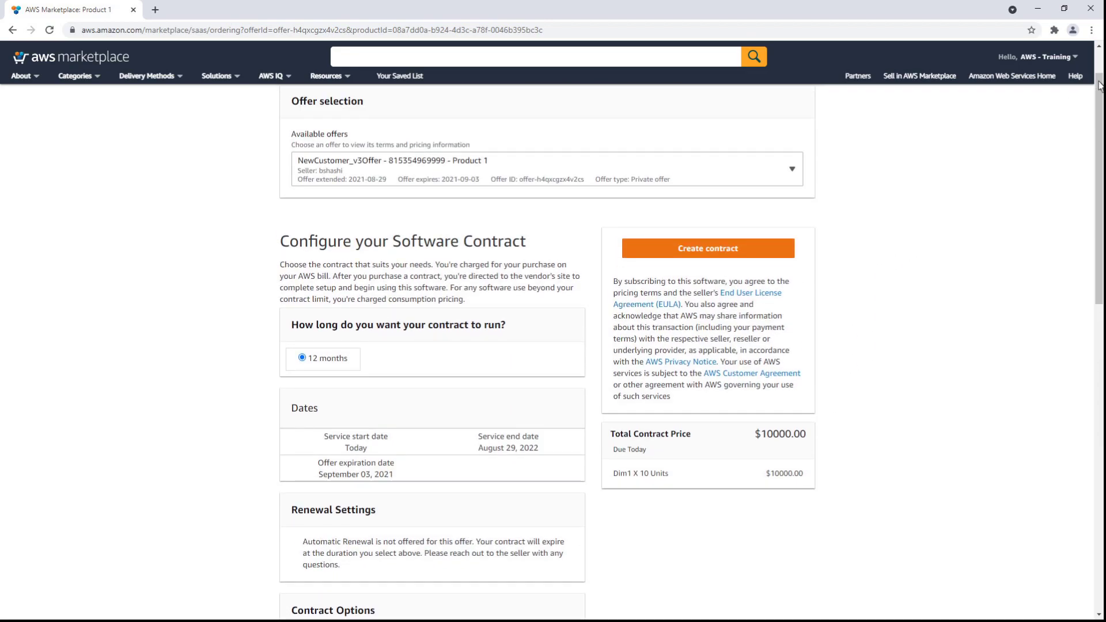
# - Create the 12-month Product 1 contract and confirm it with Pay now
pyautogui.click(706, 256)
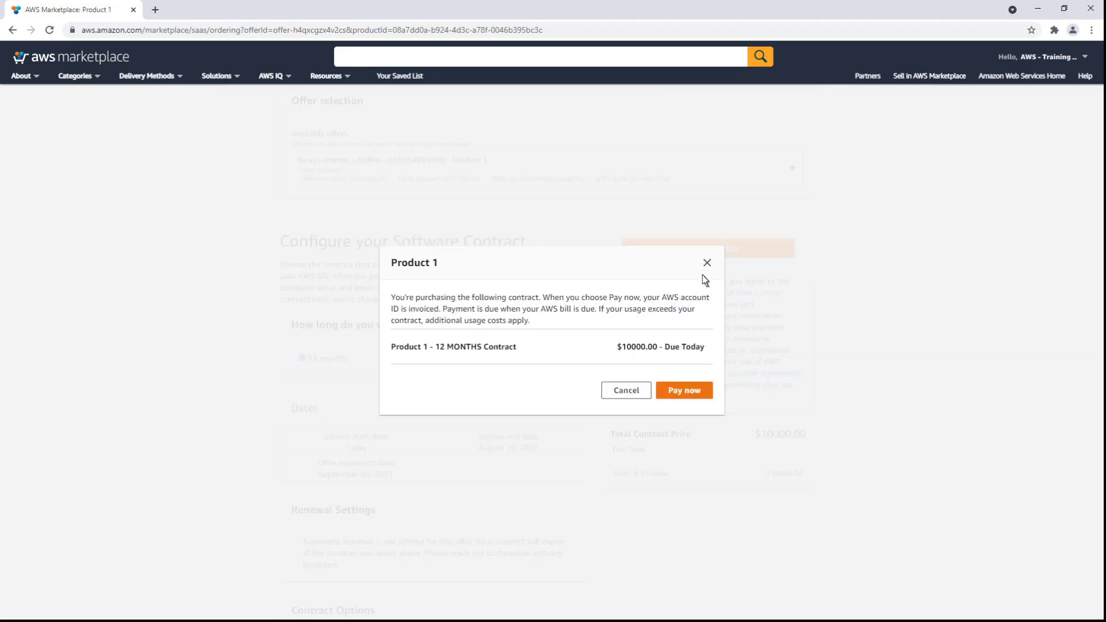
pyautogui.click(686, 387)
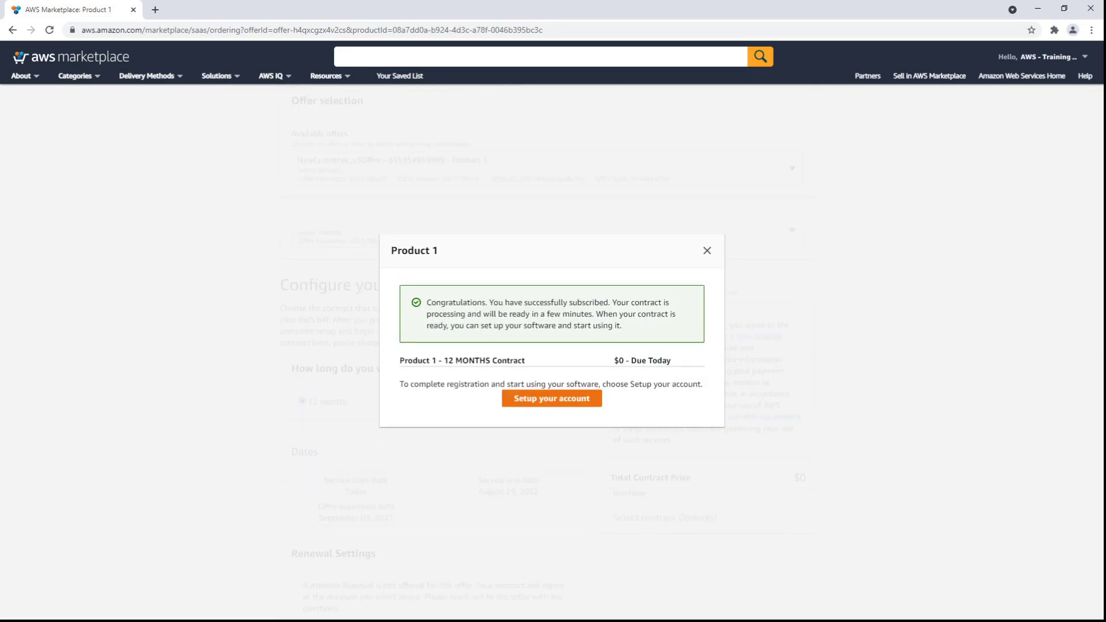